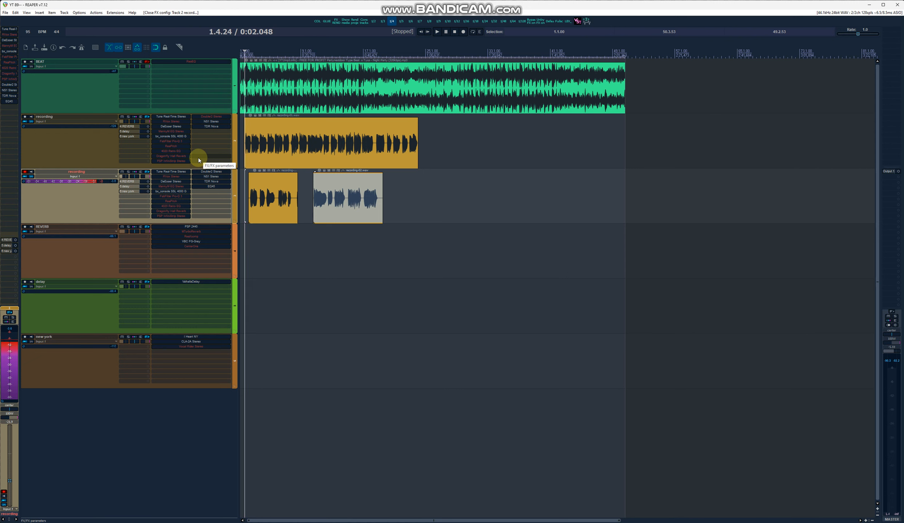
Open the first recording track's input FX chain and compare TDR Nova bypassed and enabled while examining its EQ band II settings
left_click(30, 122)
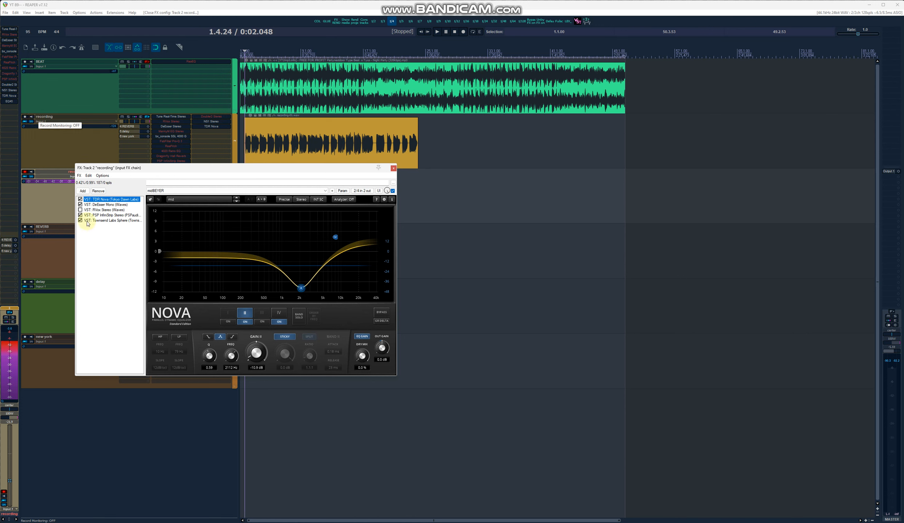
left_click(302, 288)
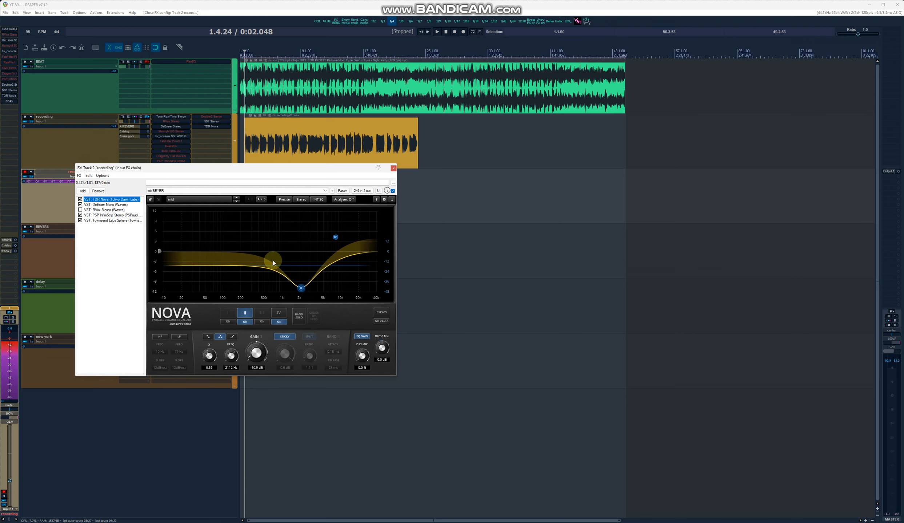
left_click(80, 199)
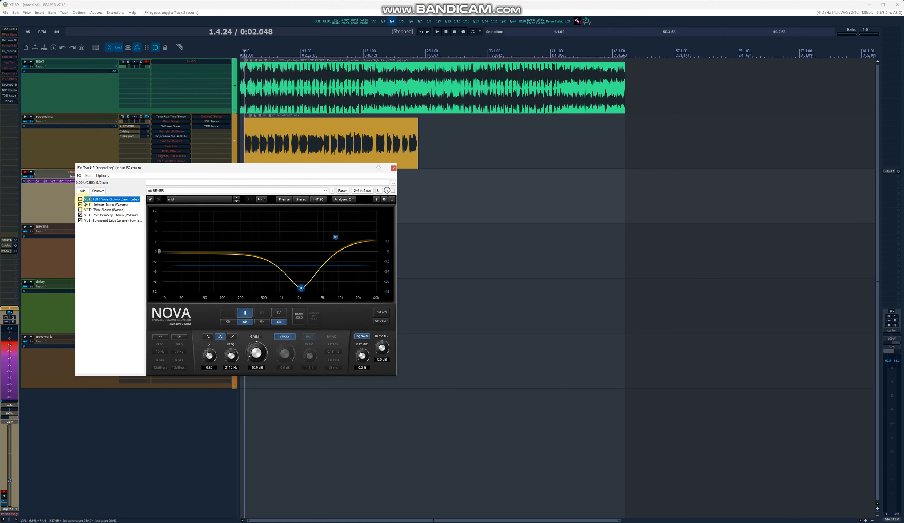
left_click(81, 199)
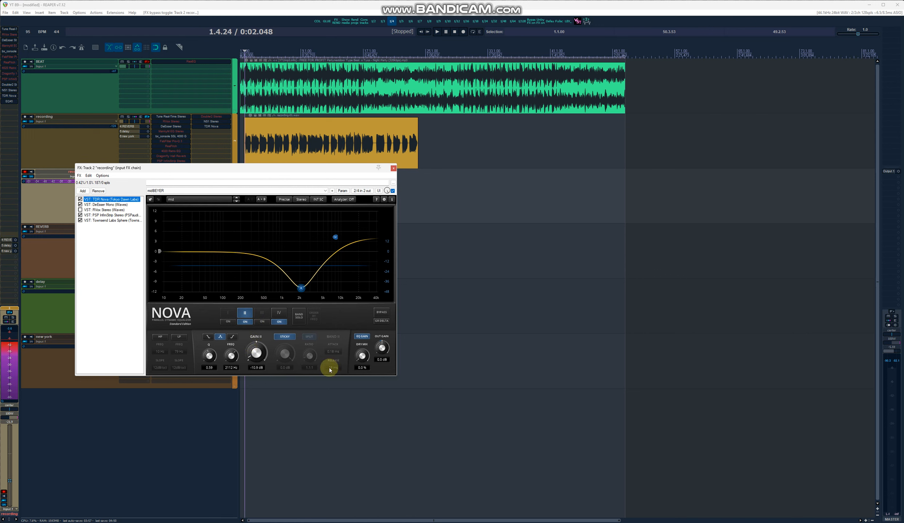
left_click(245, 314)
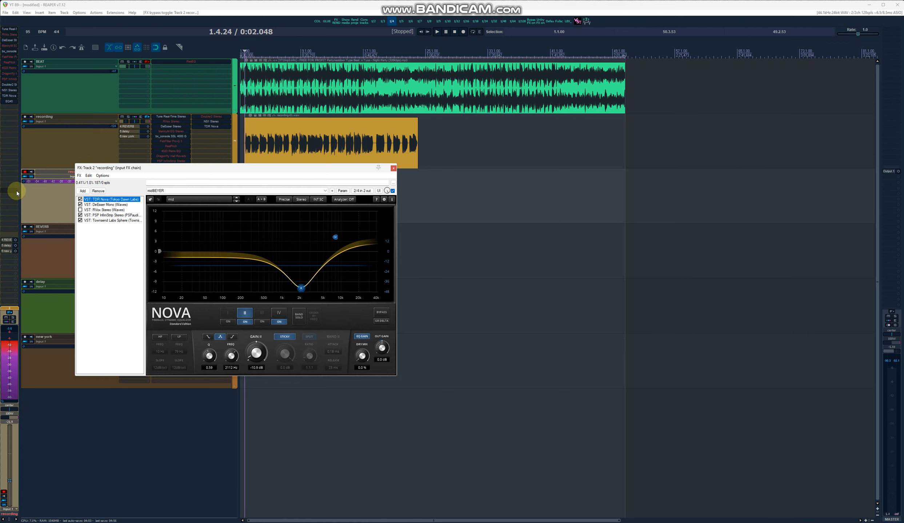
Examine the DeEsser and RVox in the input FX chain, temporarily enabling RVox to check its gate and compression
left_click(104, 205)
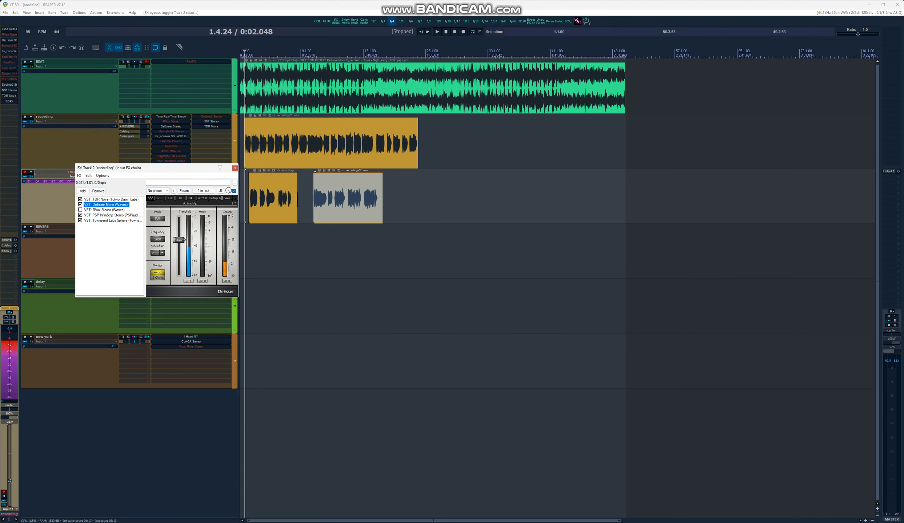
left_click(861, 0)
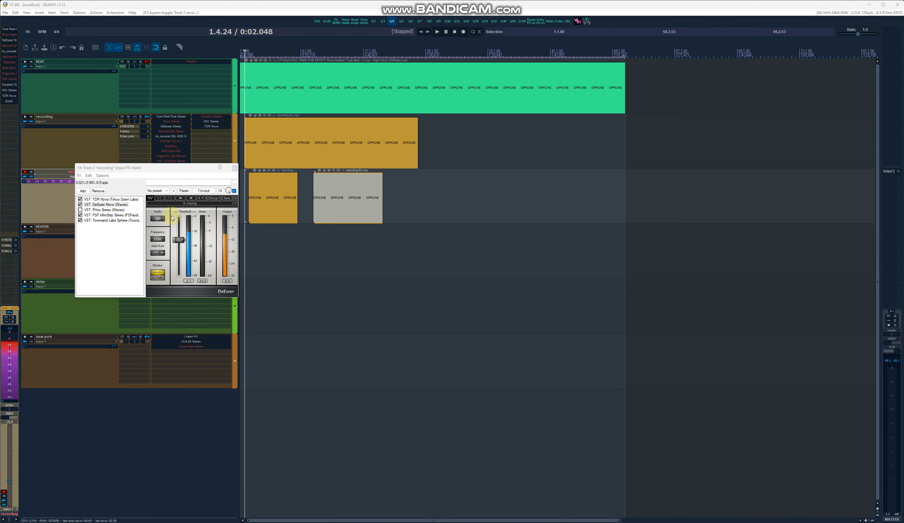
left_click(113, 211)
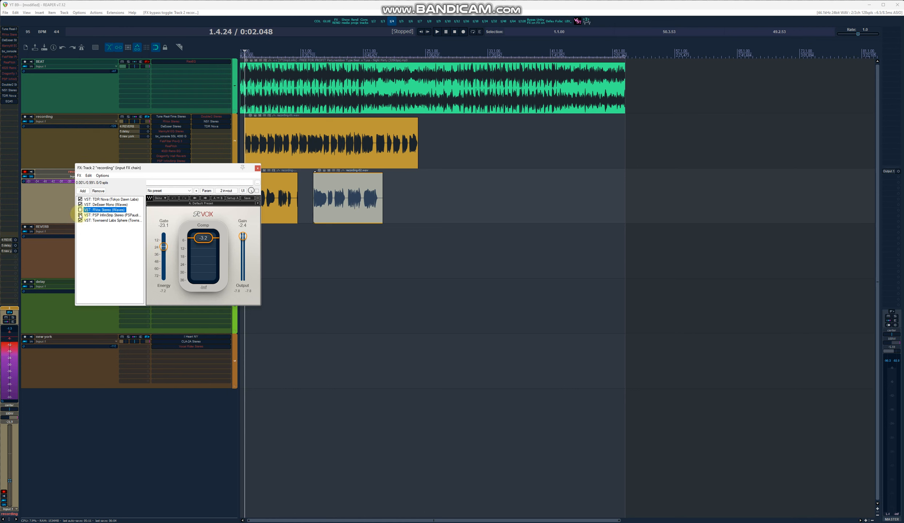
left_click(80, 210)
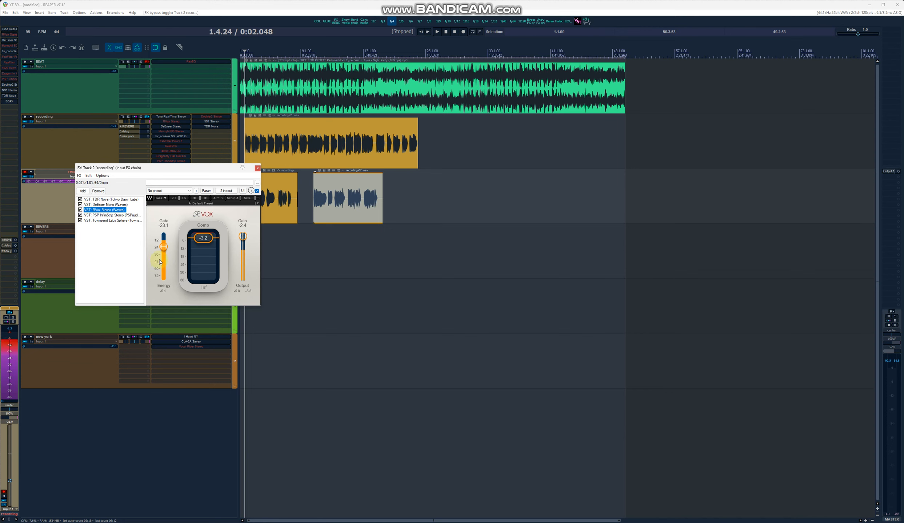
left_click(163, 247)
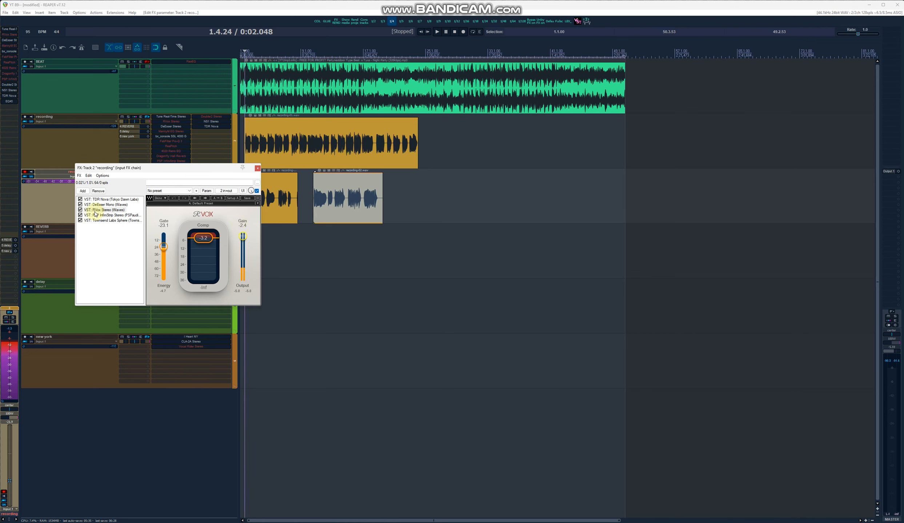
left_click(80, 210)
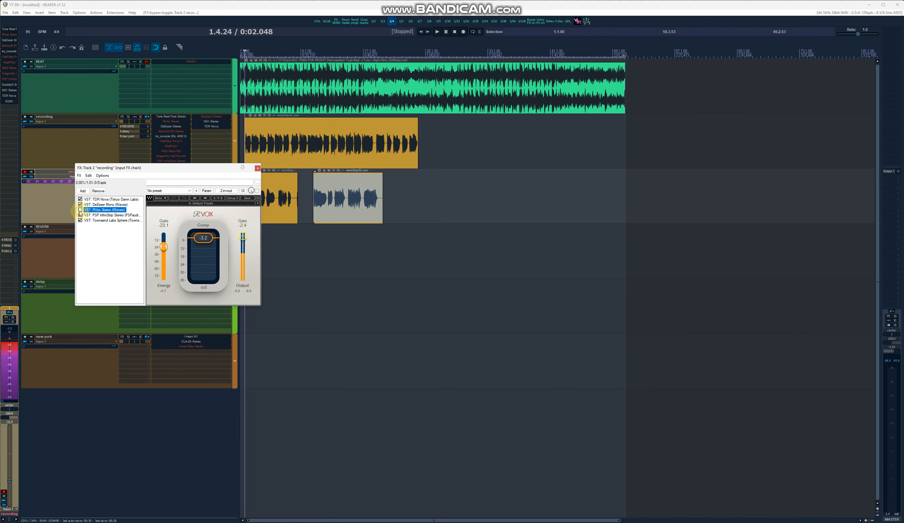
Examine PSP InfiniStrip and Townsend Labs Sphere in the input FX chain, dismissing the microphone calibration notice, and close the chain
left_click(104, 216)
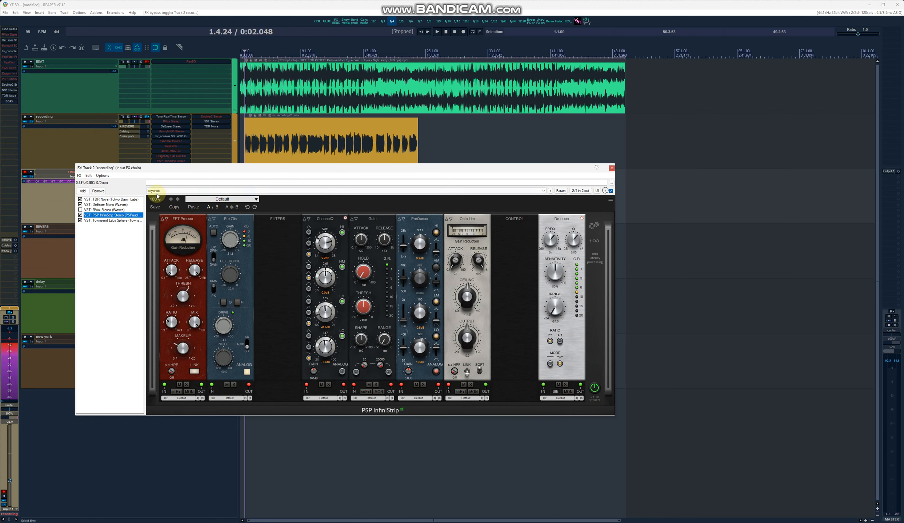
left_click(126, 221)
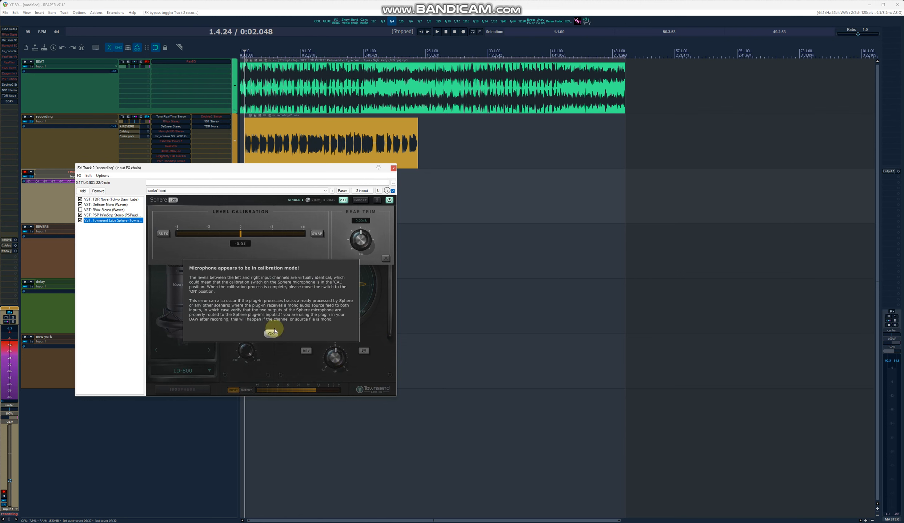
left_click(272, 333)
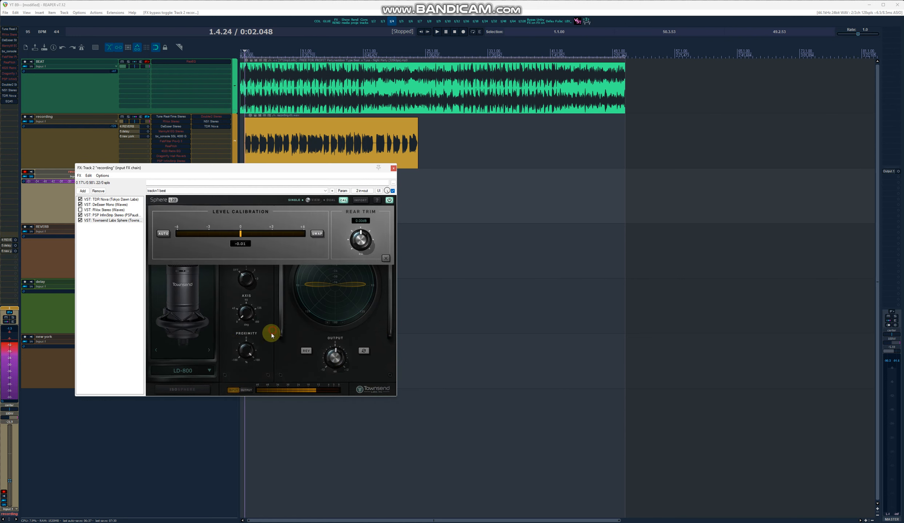
left_click(384, 258)
left_click(393, 168)
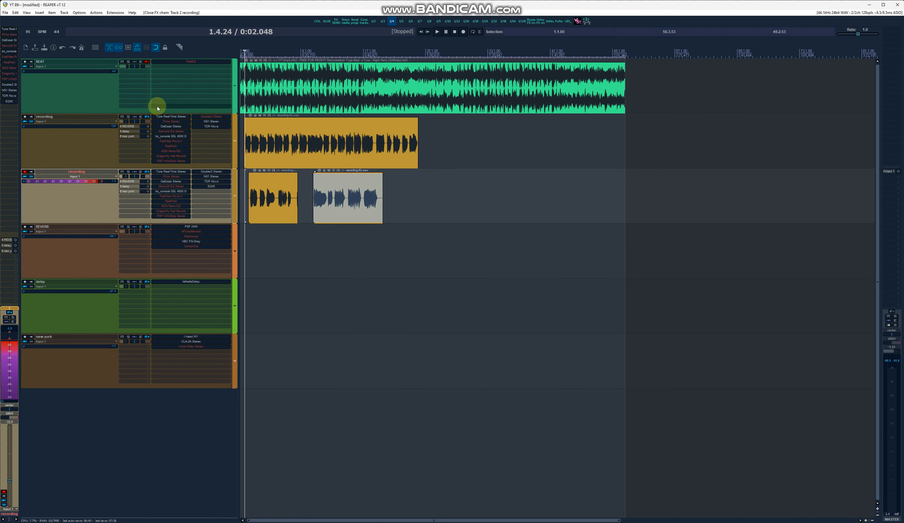
Open the first recording track's FX chain and examine the Waves Tune Real-Time and DeEsser settings
left_click(146, 117)
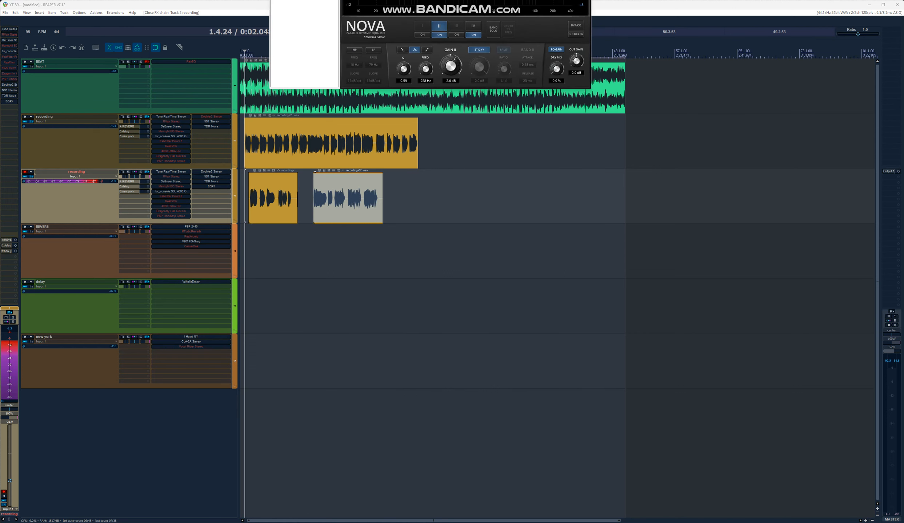
left_click_drag(355, 19, 355, 141)
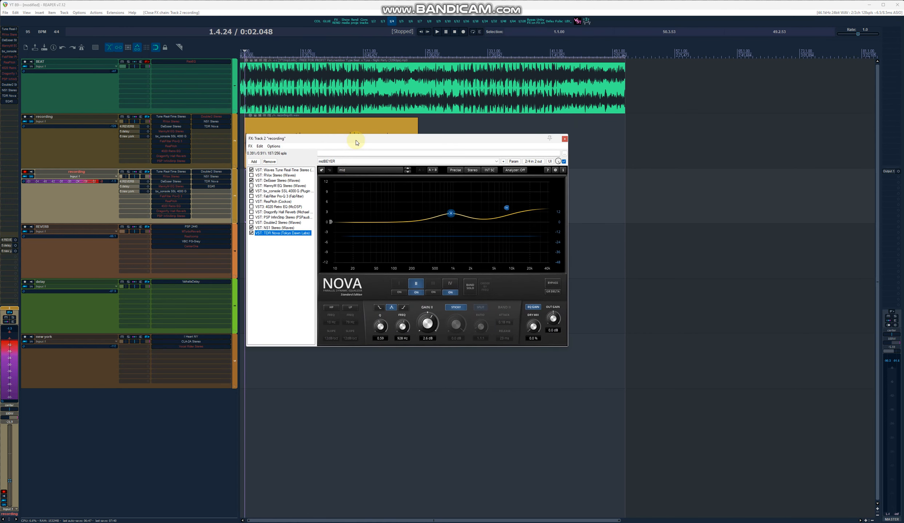
left_click(276, 170)
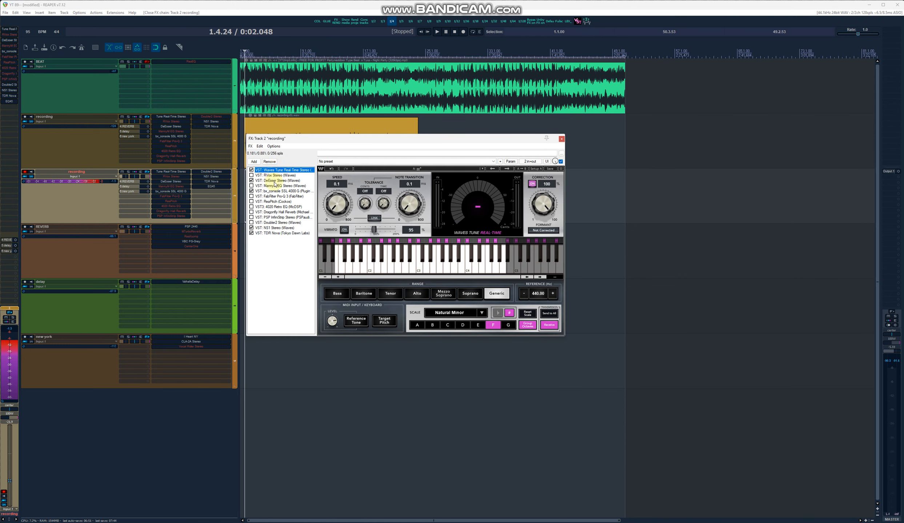
left_click(274, 181)
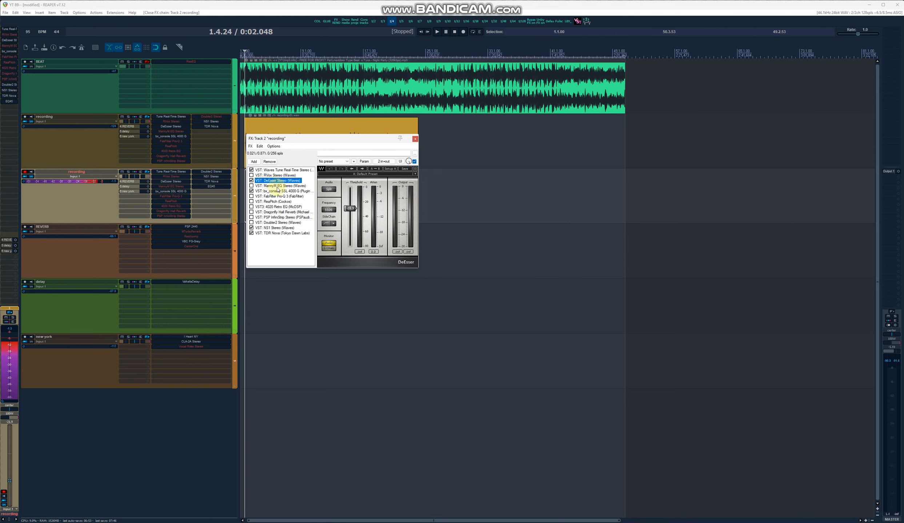
Examine the bx_console SSL 4000 G settings with its interface enlarged to 150%, and return the interface to 100%
left_click(279, 191)
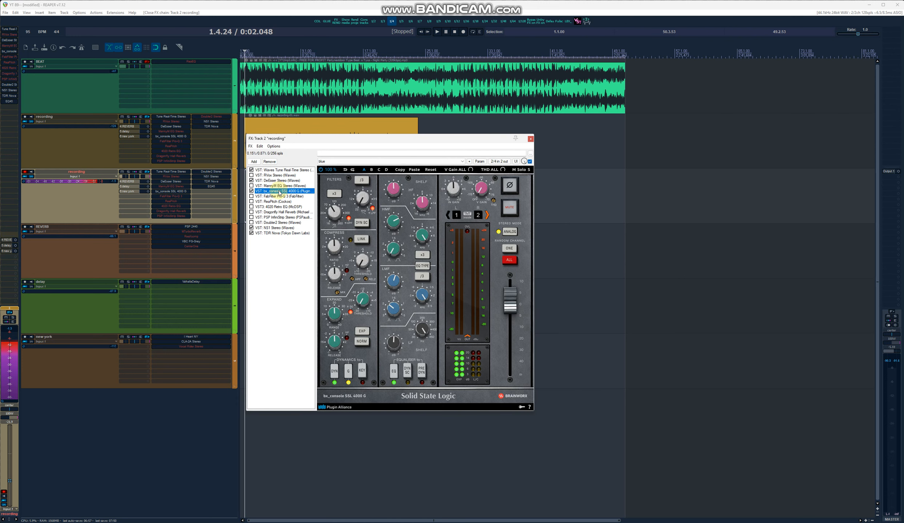
left_click(330, 170)
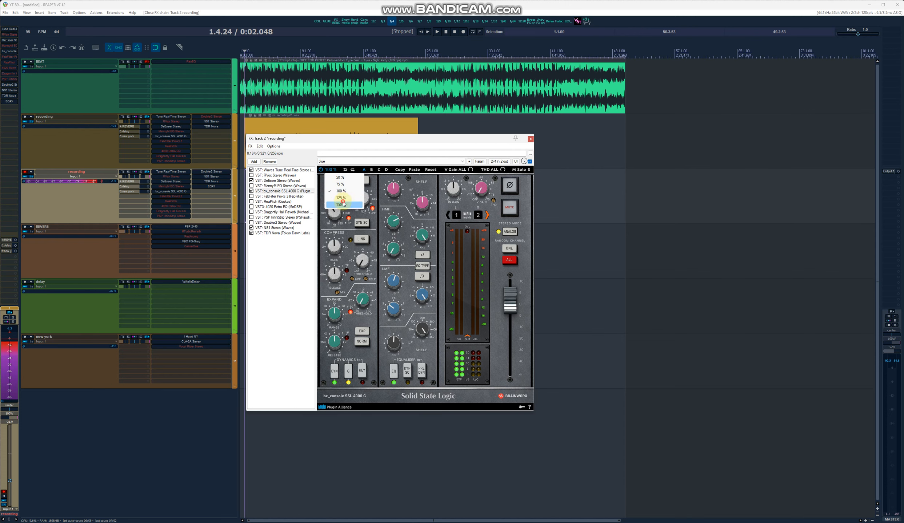
left_click(344, 203)
left_click_drag(358, 125, 361, 73)
left_click(353, 90)
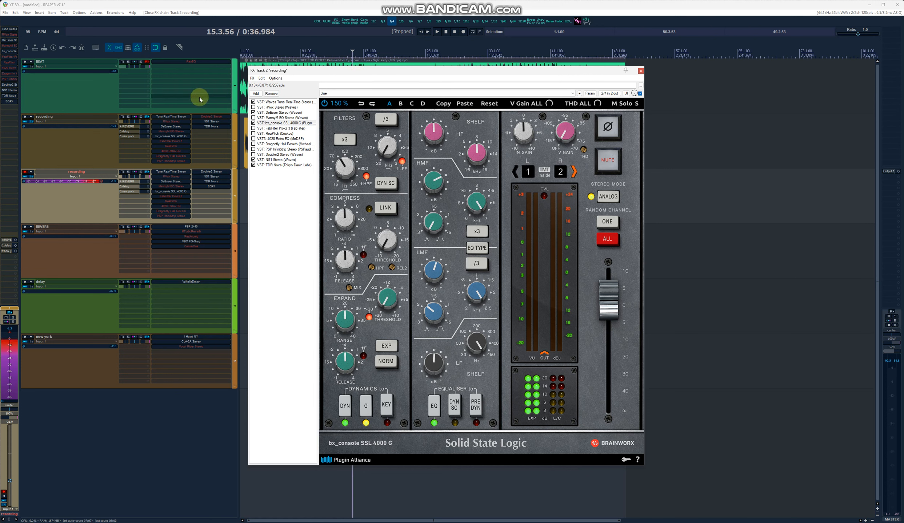
left_click(338, 104)
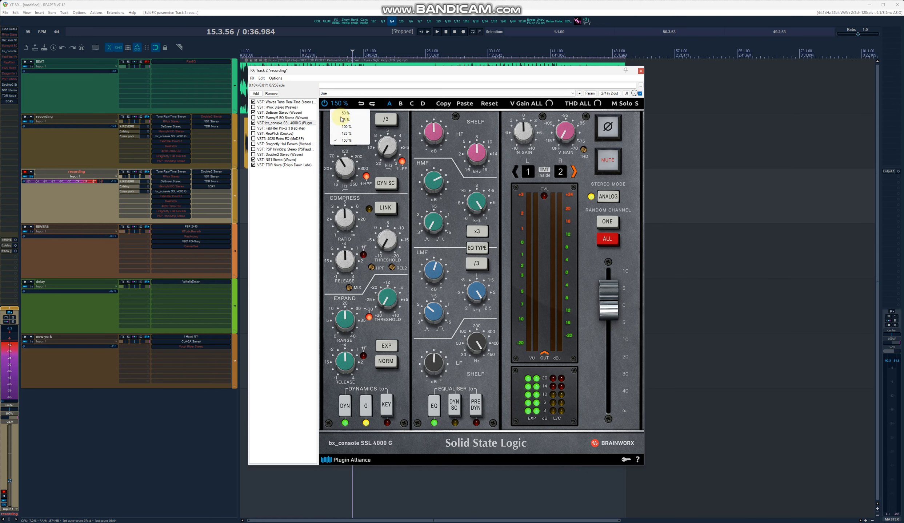
left_click(346, 127)
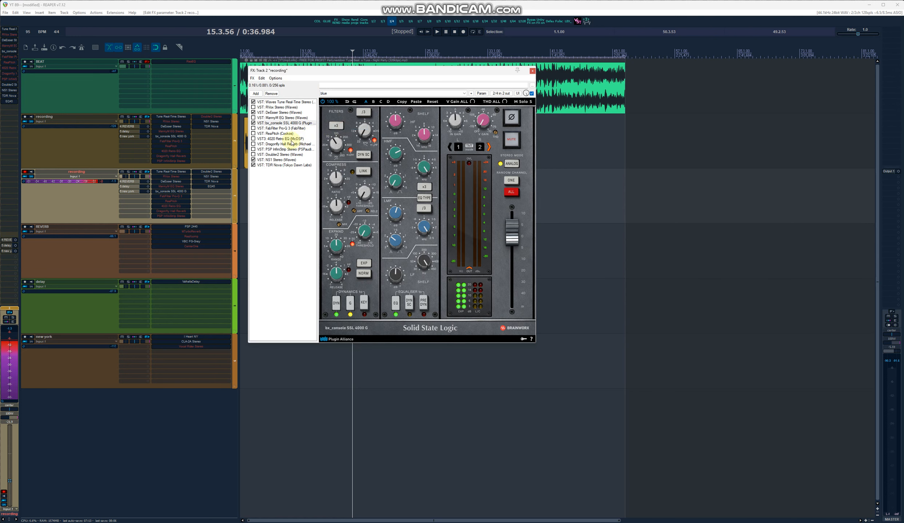
Examine the NS1 noise suppressor against the vocal waveform, and view the TDR Nova EQ at the end of the chain
left_click(271, 160)
left_click_drag(335, 71, 373, 143)
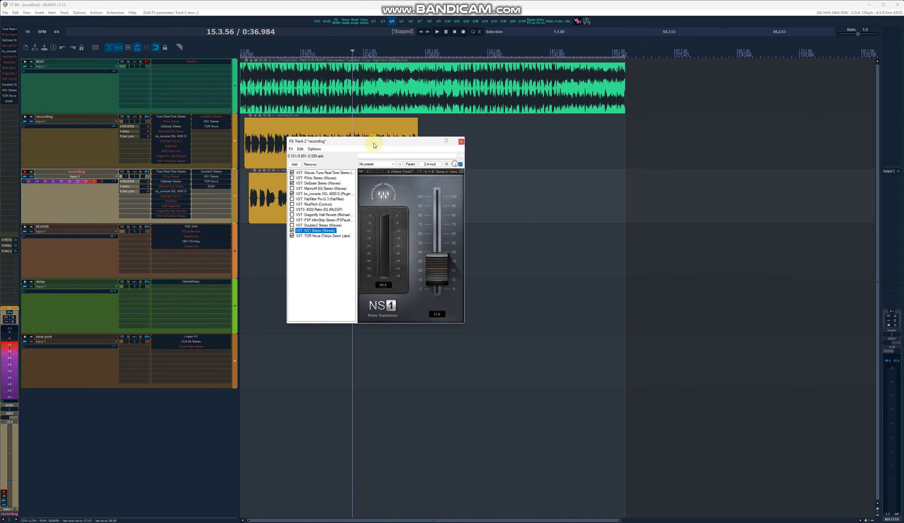
scroll(265, 134, "up", 6)
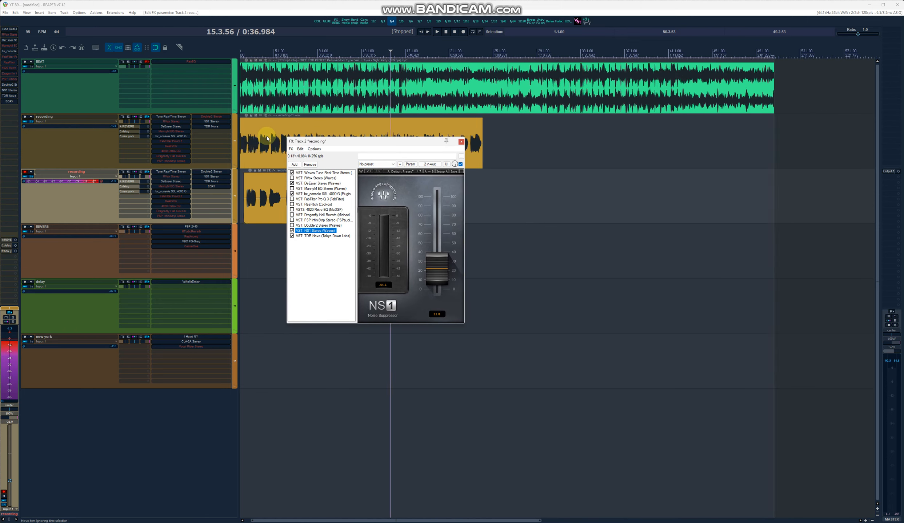
mouse_move(311, 141)
left_mouse_down()
mouse_move(316, 183)
mouse_move(304, 147)
left_mouse_up()
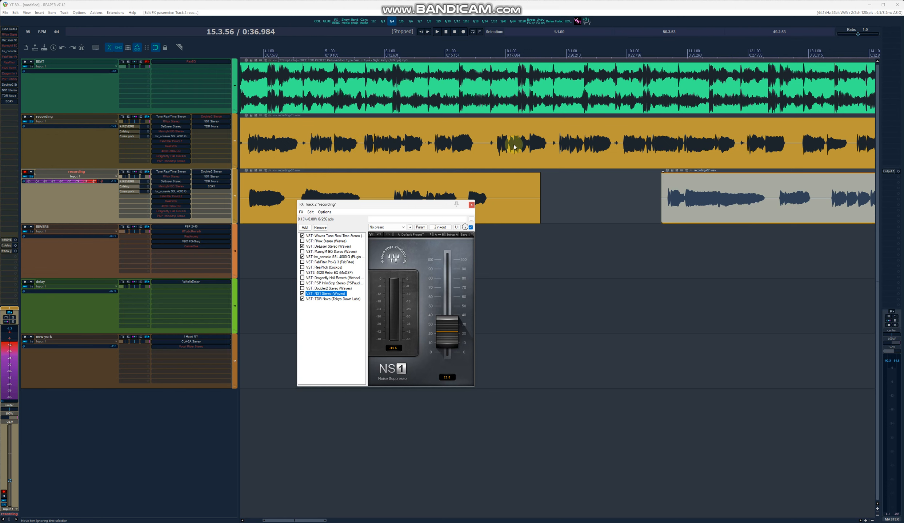
scroll(460, 98, "down", 8)
left_click_drag(362, 209, 369, 198)
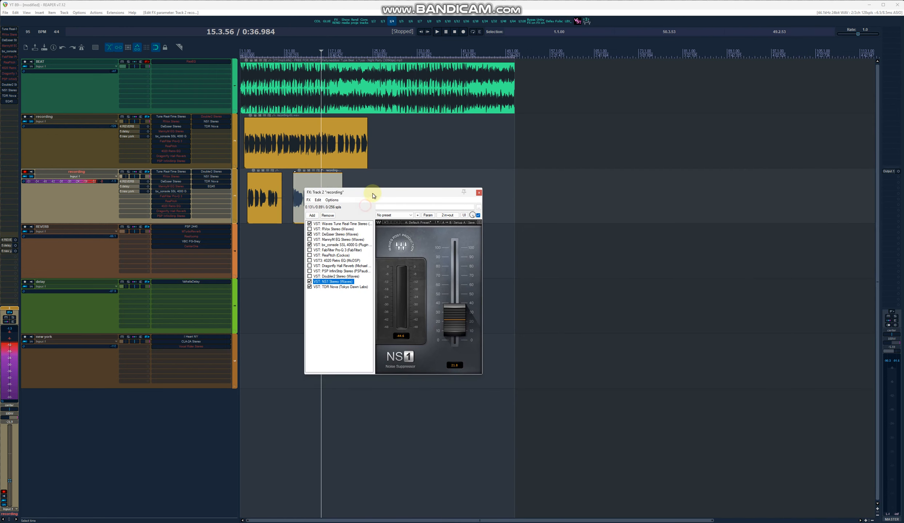
left_click(347, 289)
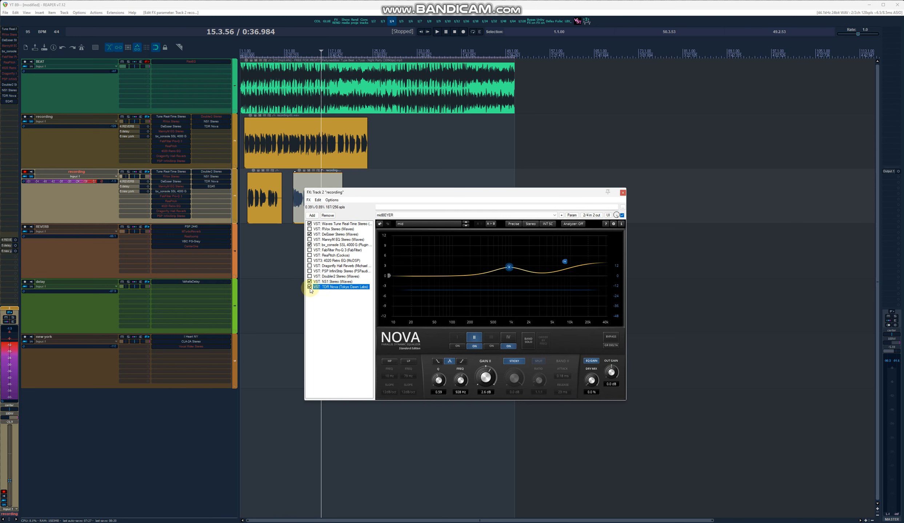
left_click_drag(351, 196, 361, 227)
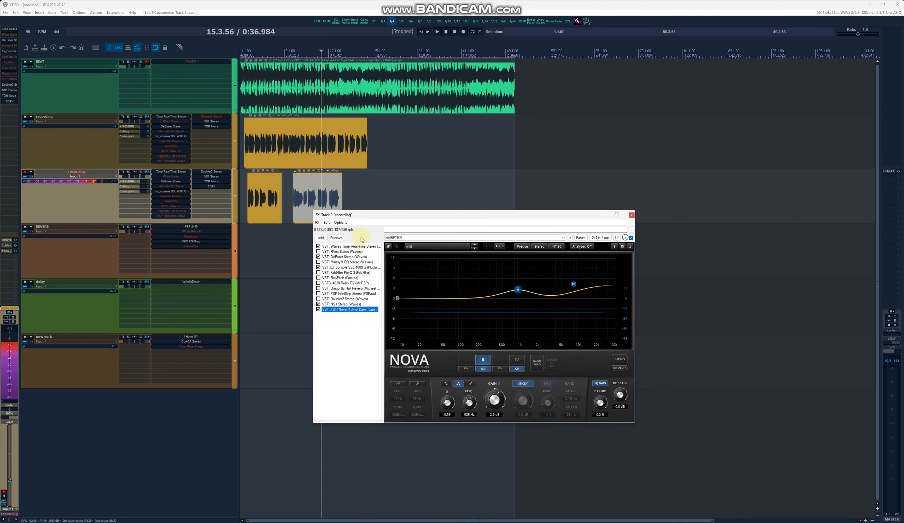
Play the song from the beginning to hear the processed vocals with the beat, and close the FX chain
left_click(244, 64)
key("space")
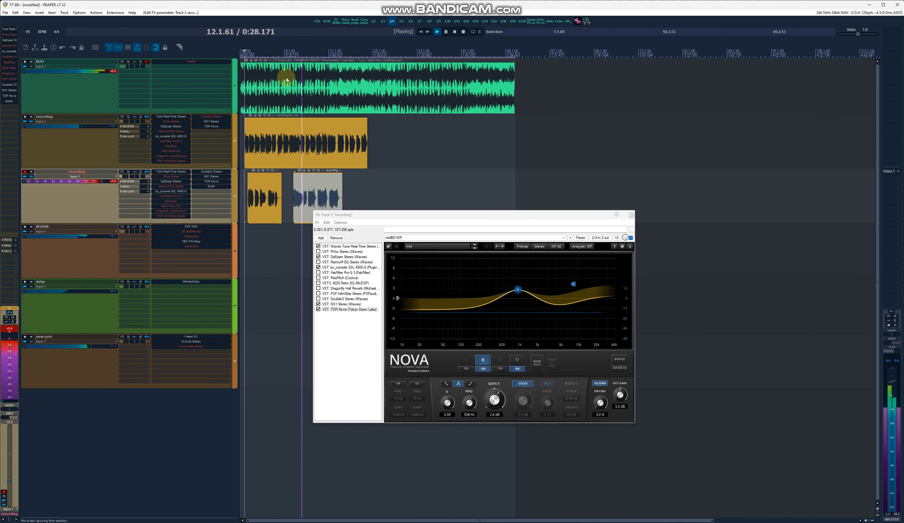
left_click(630, 217)
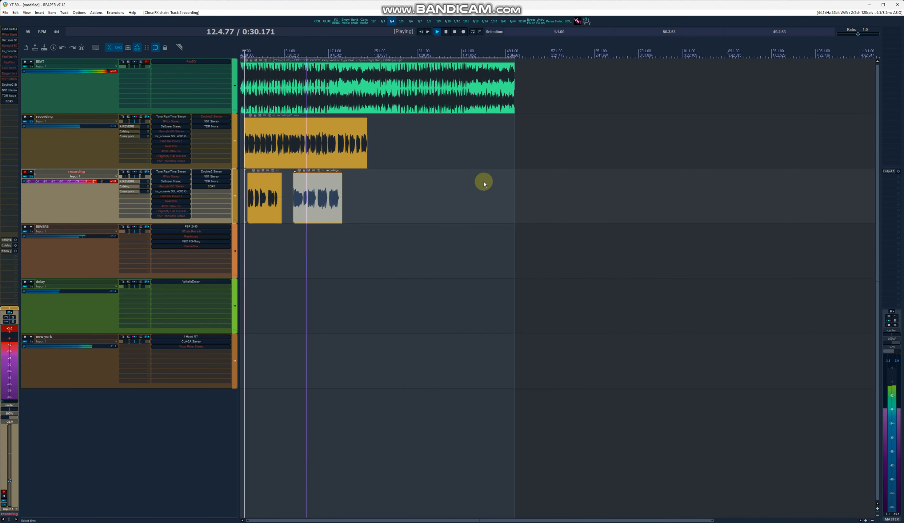
Mute the BEAT track and the second recording track to audition the first vocal track without them
left_click(122, 62)
key("space")
key("space")
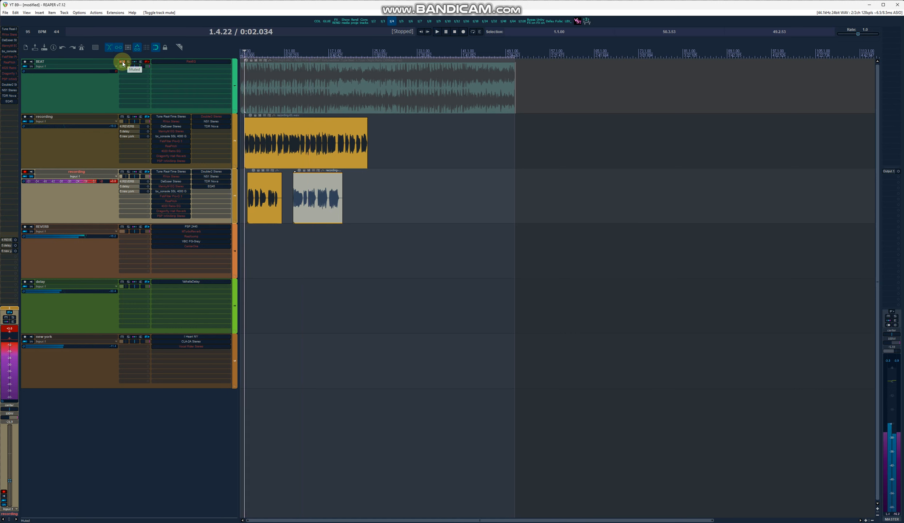
left_click(123, 171)
key("space")
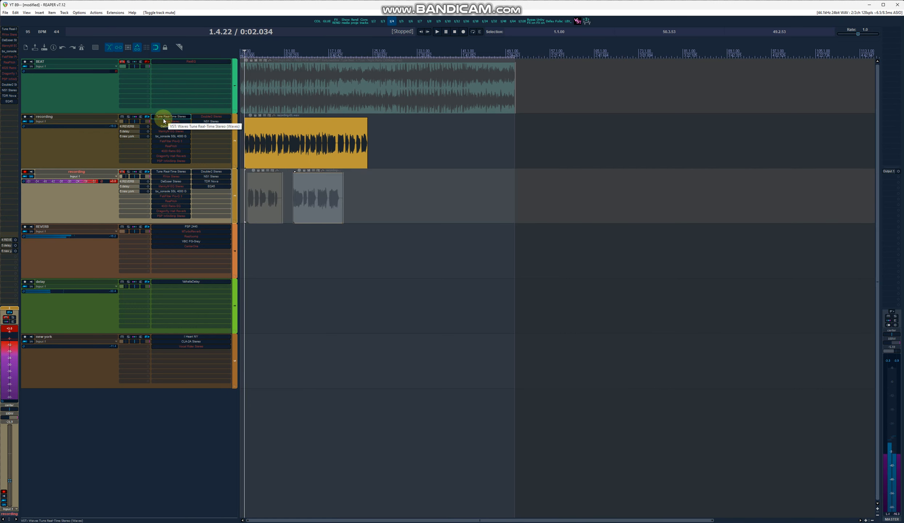
View Waves Tune Real-Time on the first recording track, and unmute the BEAT and second recording tracks during playback
left_click(163, 117)
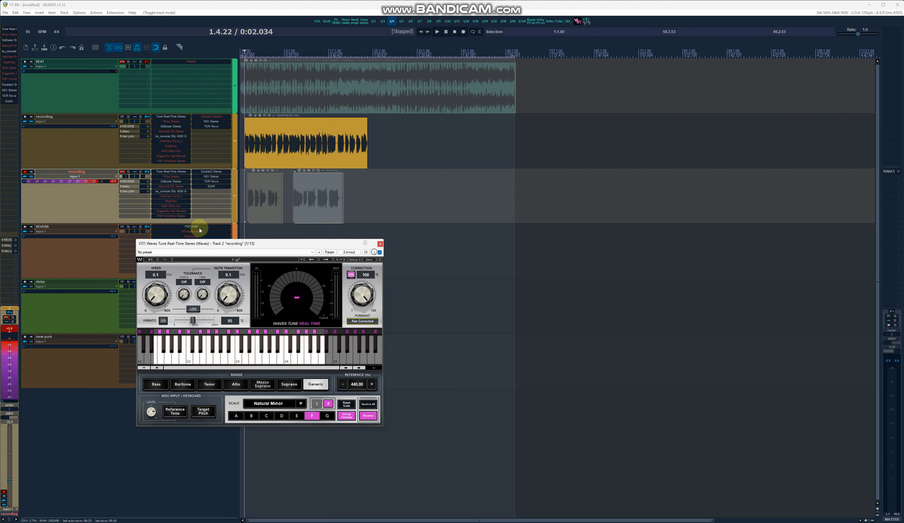
key("space")
left_click(121, 62)
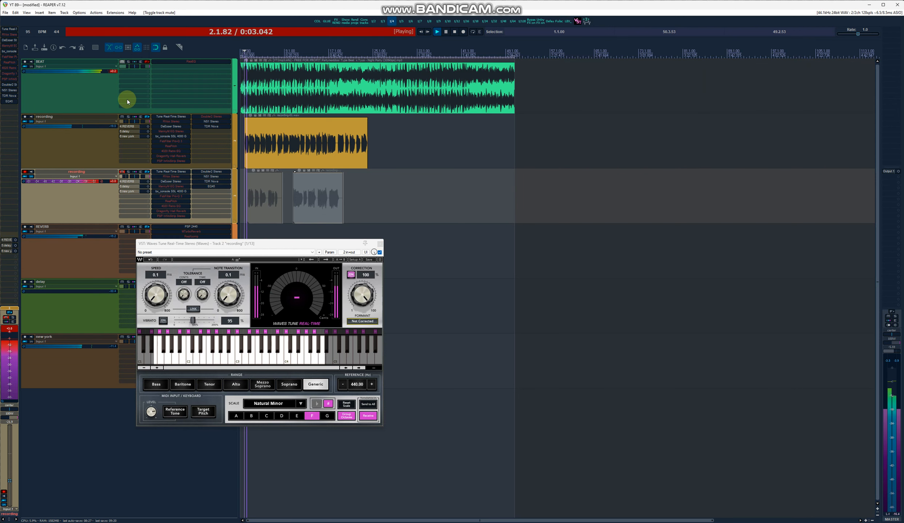
left_click(122, 172)
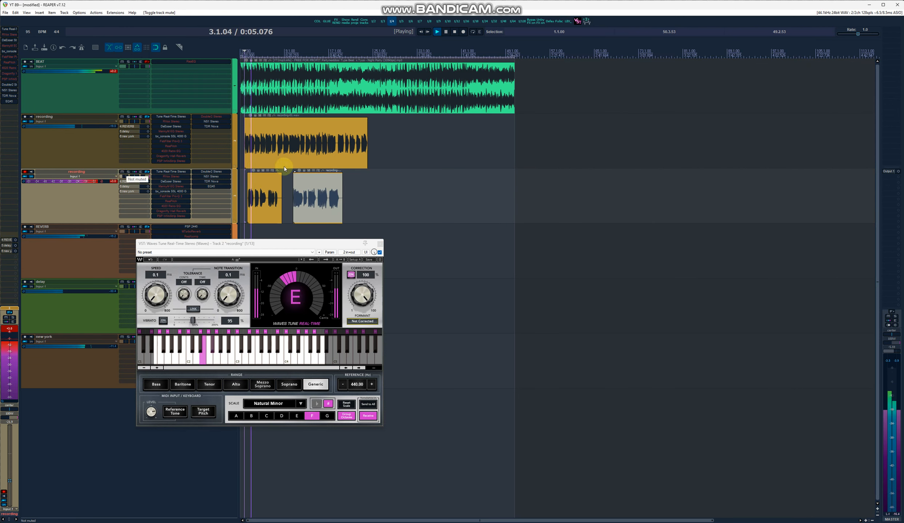
left_click(380, 244)
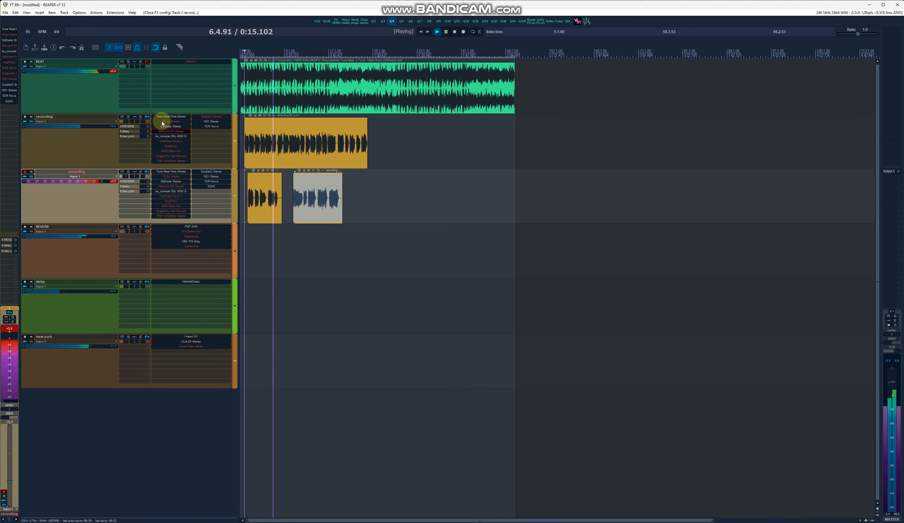
Bypass and re-enable the first recording track's FX chain during playback to compare dry and processed vocals, and stop playback
left_click(149, 118)
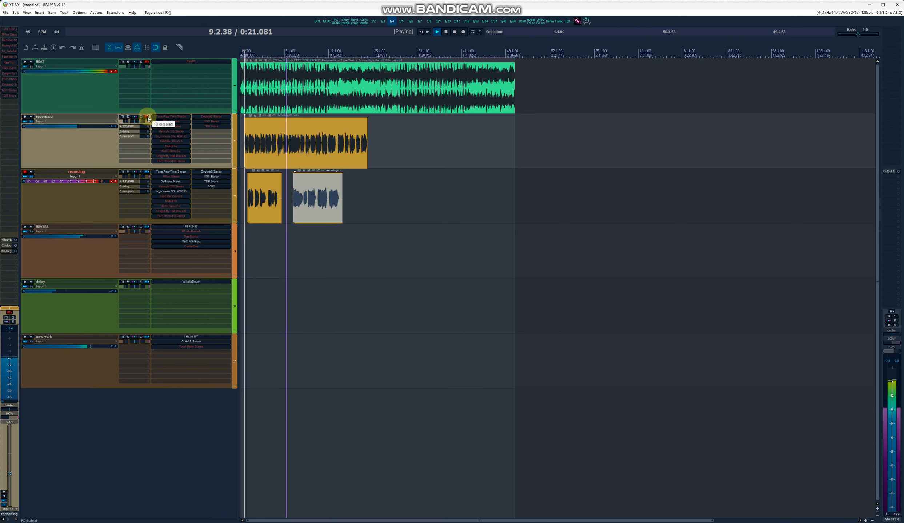
left_click(148, 118)
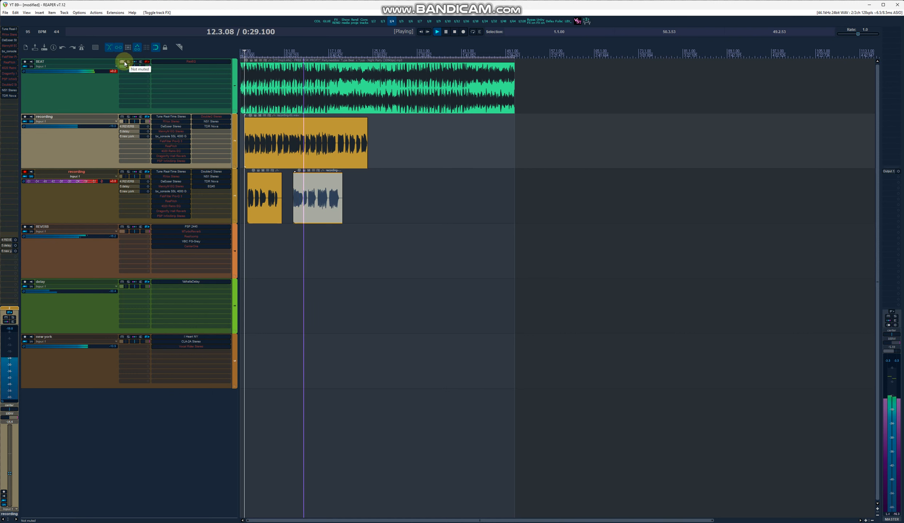
key("space")
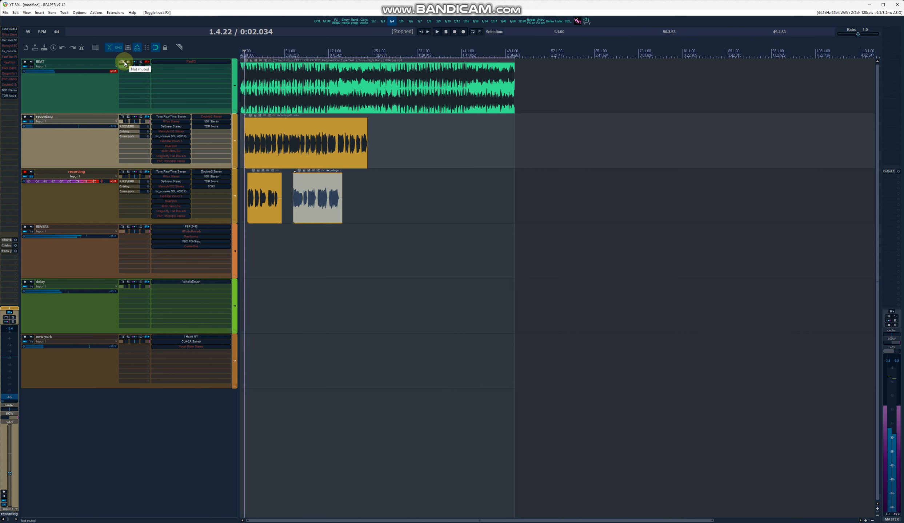
Examine the PSP 2445 reverb settings on the REVERB track with its interface enlarged to 150%, and close the plug-in
left_click(198, 227)
left_click_drag(147, 21, 198, 65)
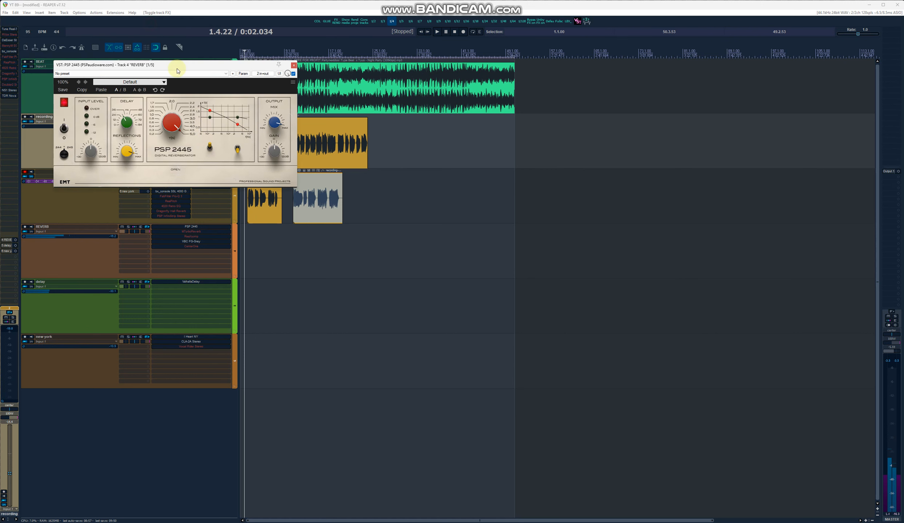
left_click(64, 83)
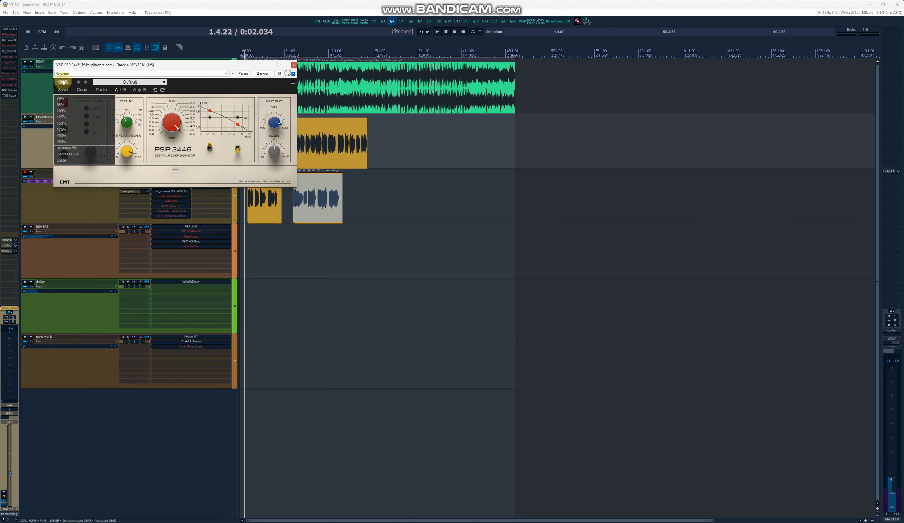
left_click(73, 117)
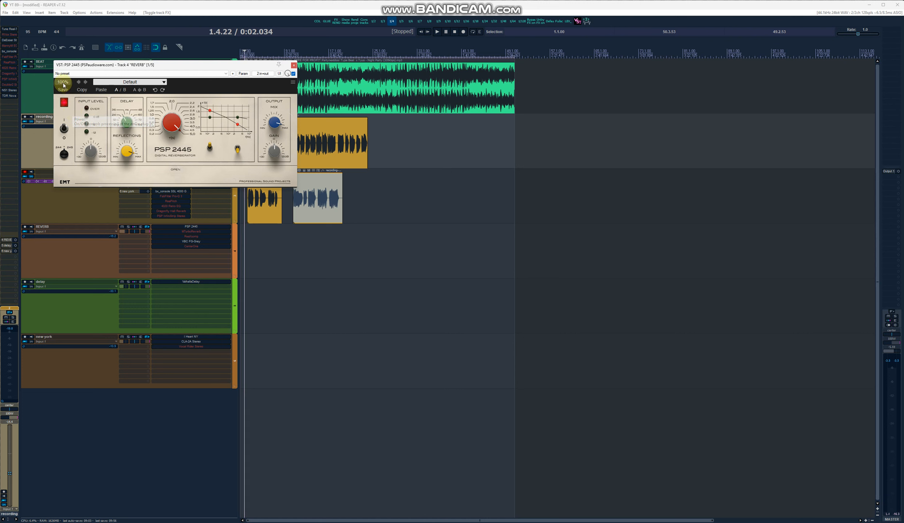
left_click(64, 82)
left_click(72, 125)
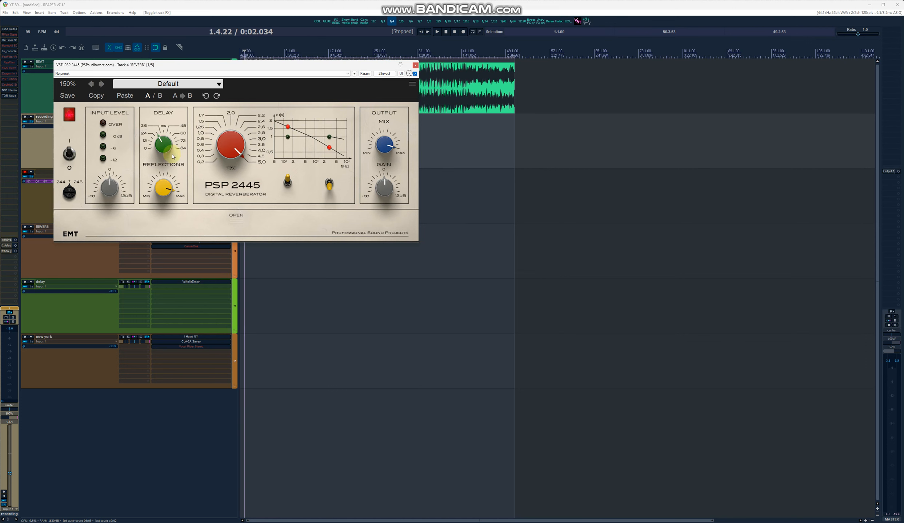
left_click(415, 65)
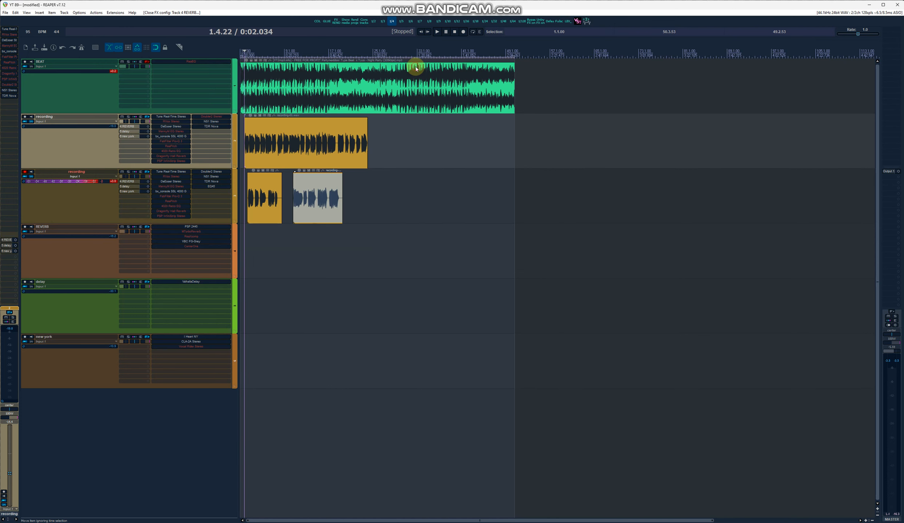
View the VBC FG-Grey compressor on the REVERB track and the ValhallaDelay settings on the delay track
left_click(202, 241)
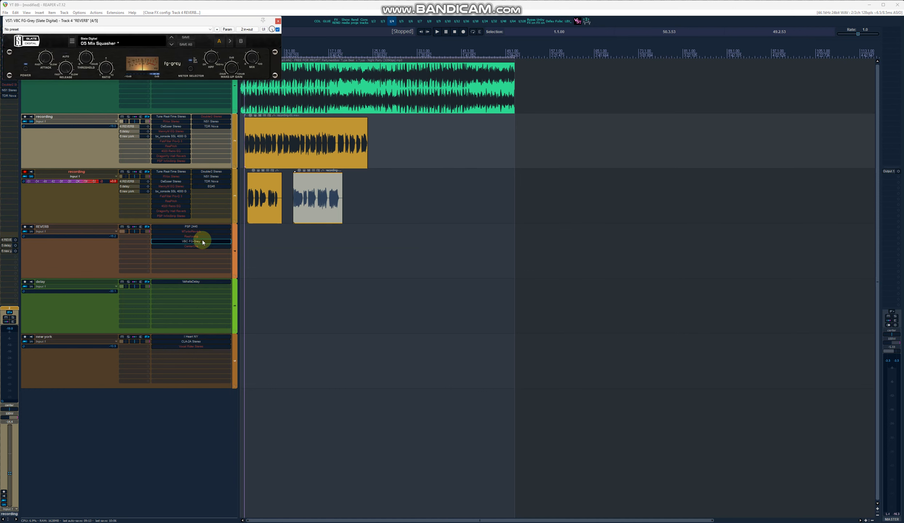
left_click(278, 21)
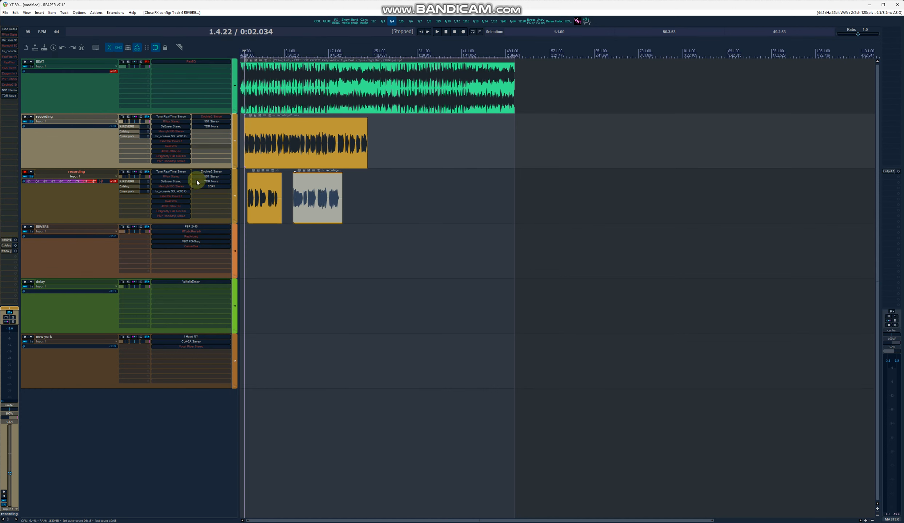
left_click(192, 283)
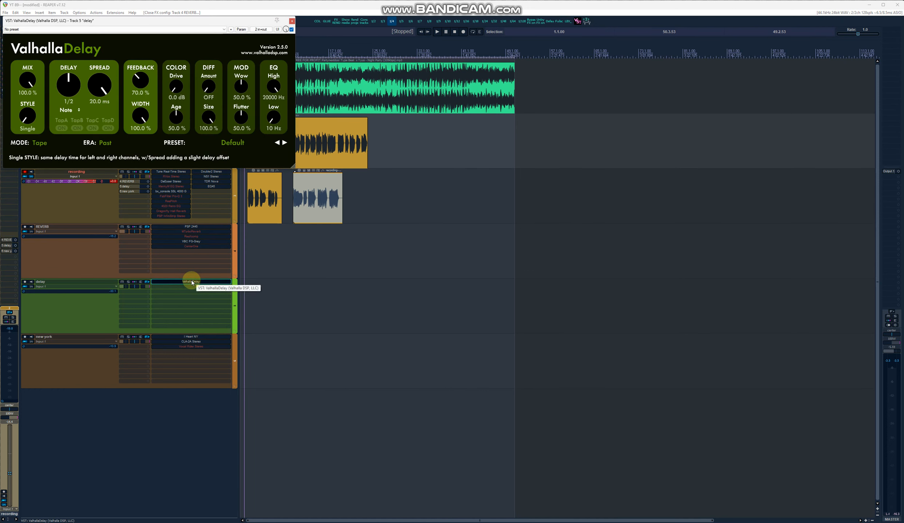
left_click(191, 280)
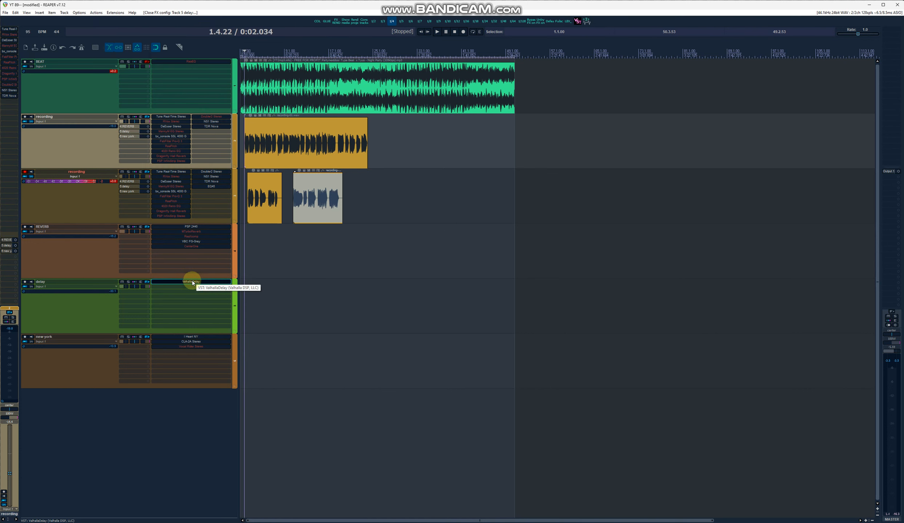
View the I Heart NY parallel compressor and the CLA-2A on the new york track, and close both plug-ins
left_click(196, 336)
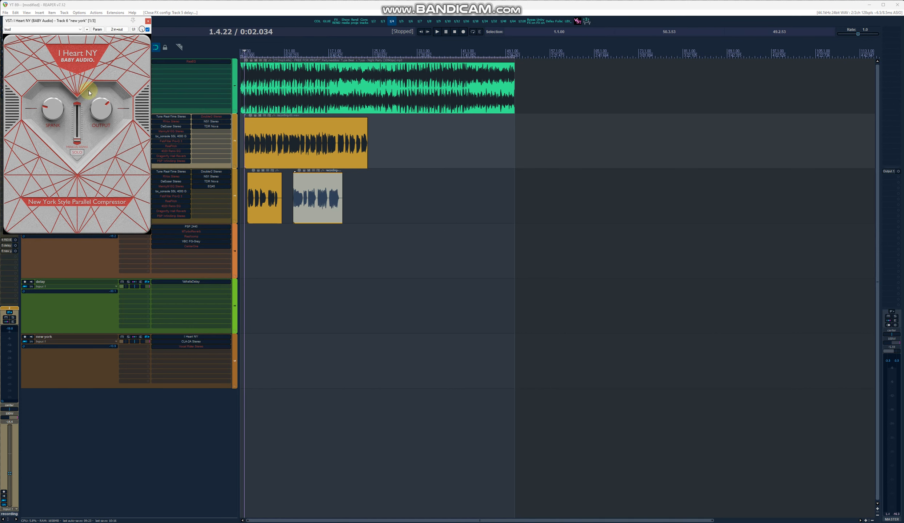
left_click(148, 21)
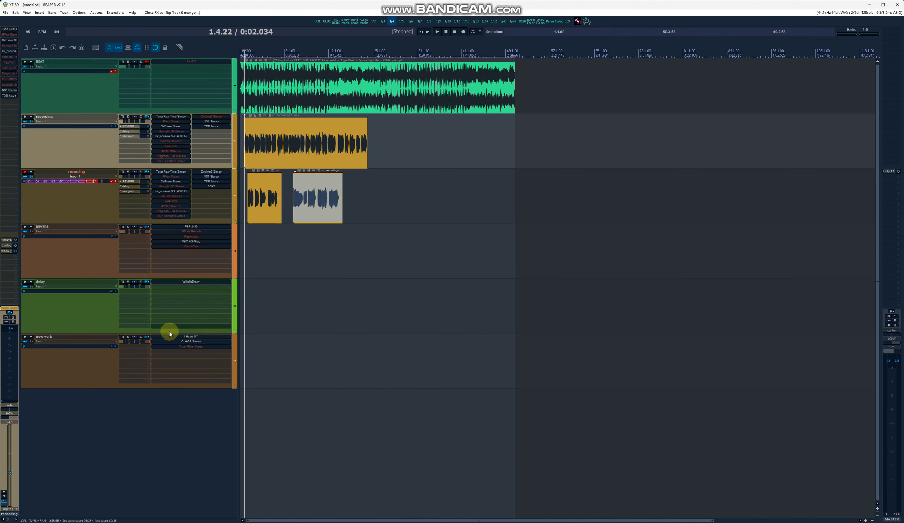
left_click(176, 341)
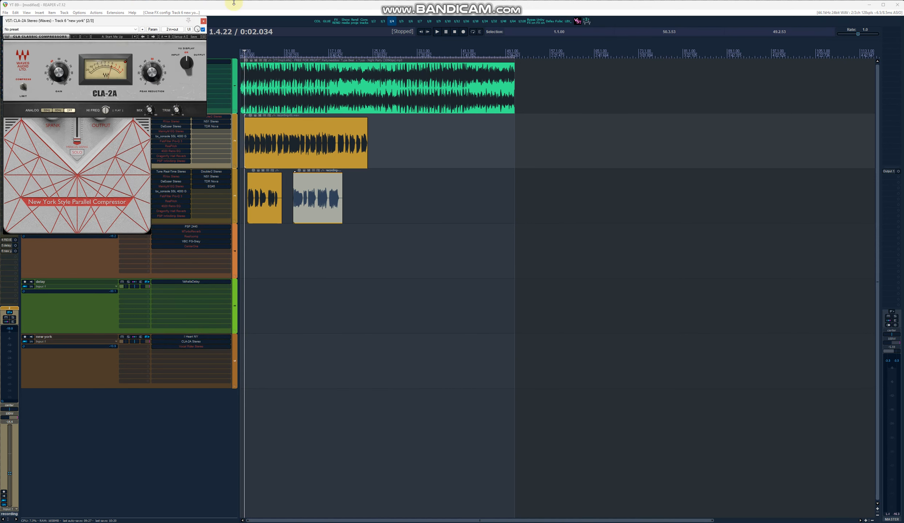
left_click(203, 21)
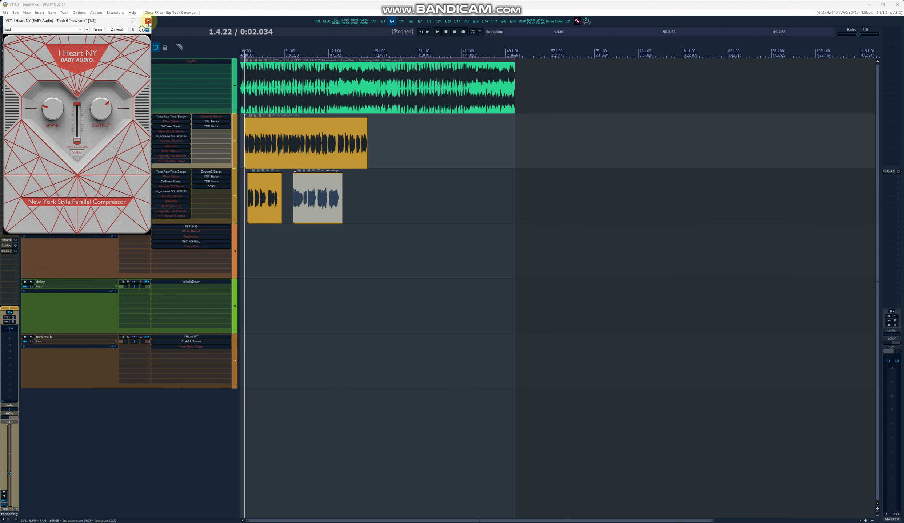
left_click(148, 21)
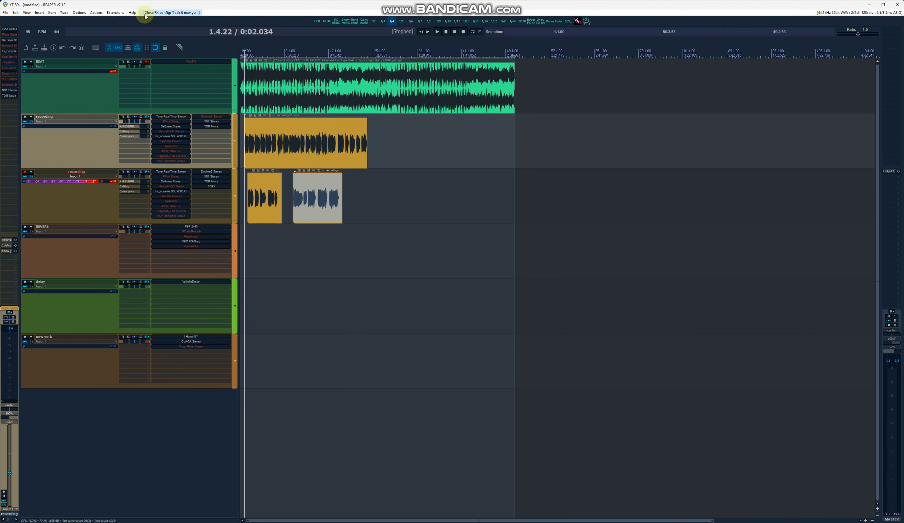